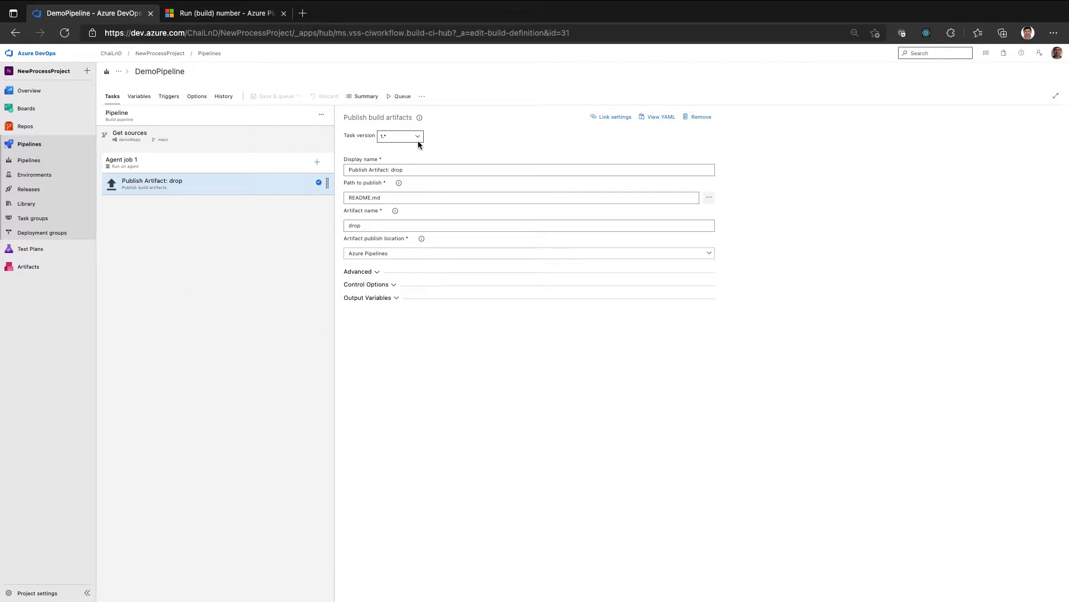
Queue a DemoPipeline run on the Azure Pipelines agent pool with the windows-2019 agent specification and the main branch
click(403, 97)
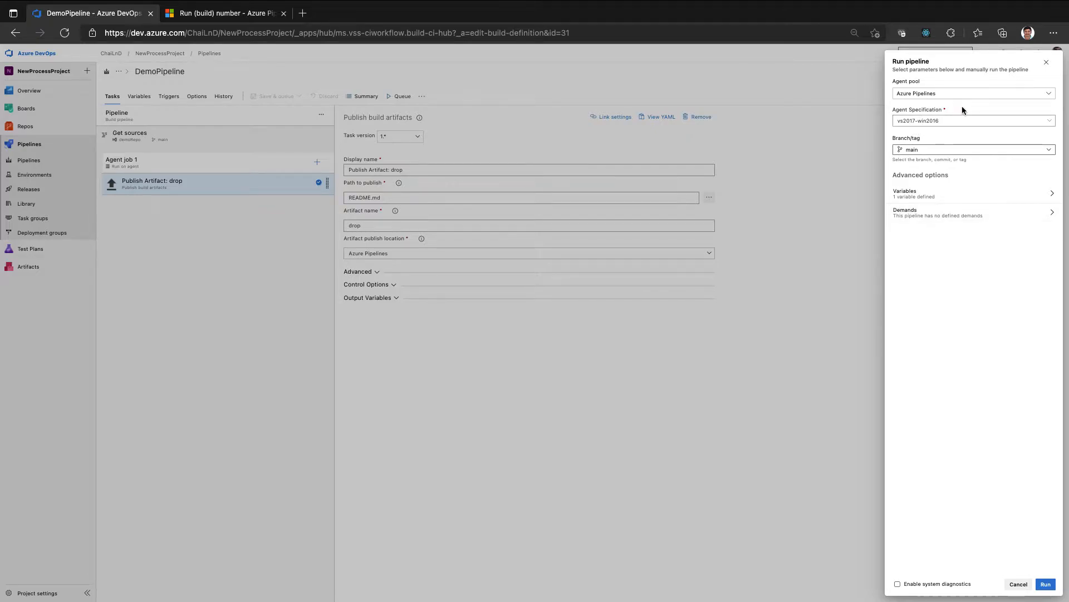
click(1034, 94)
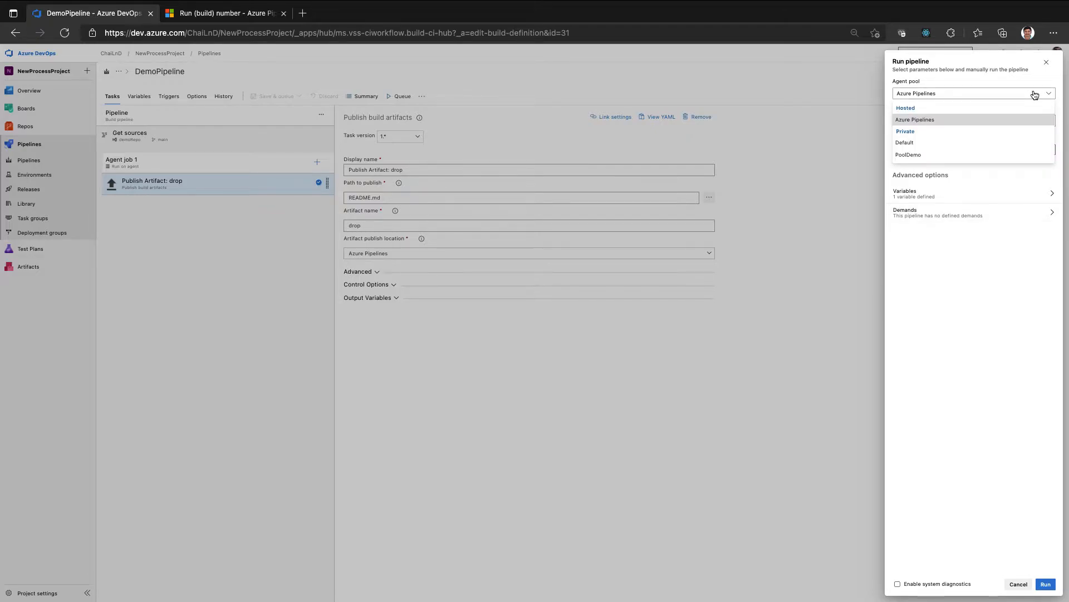
click(979, 120)
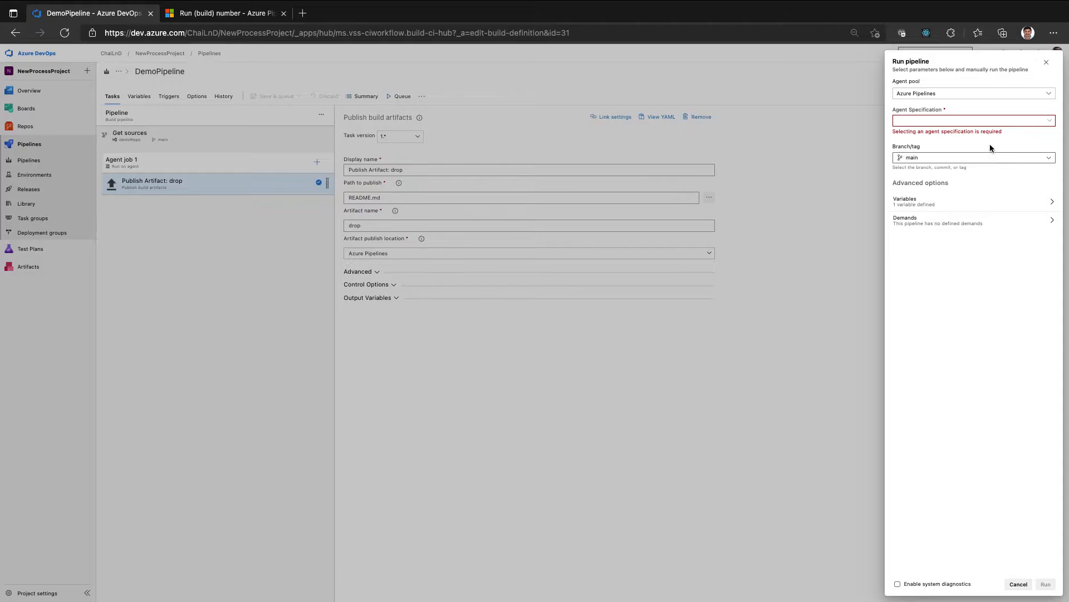
click(1054, 122)
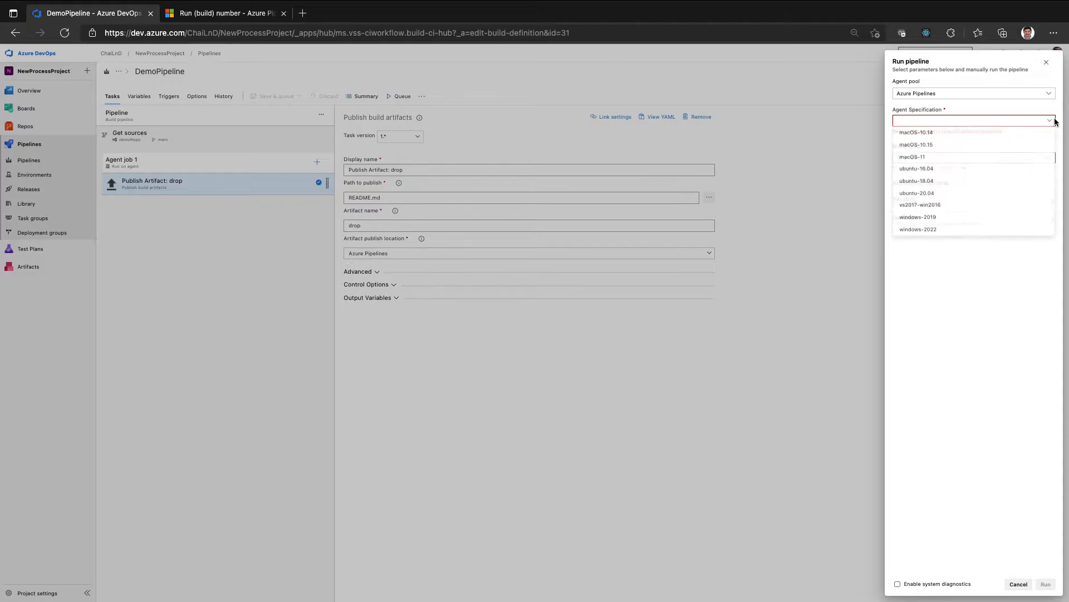
click(930, 220)
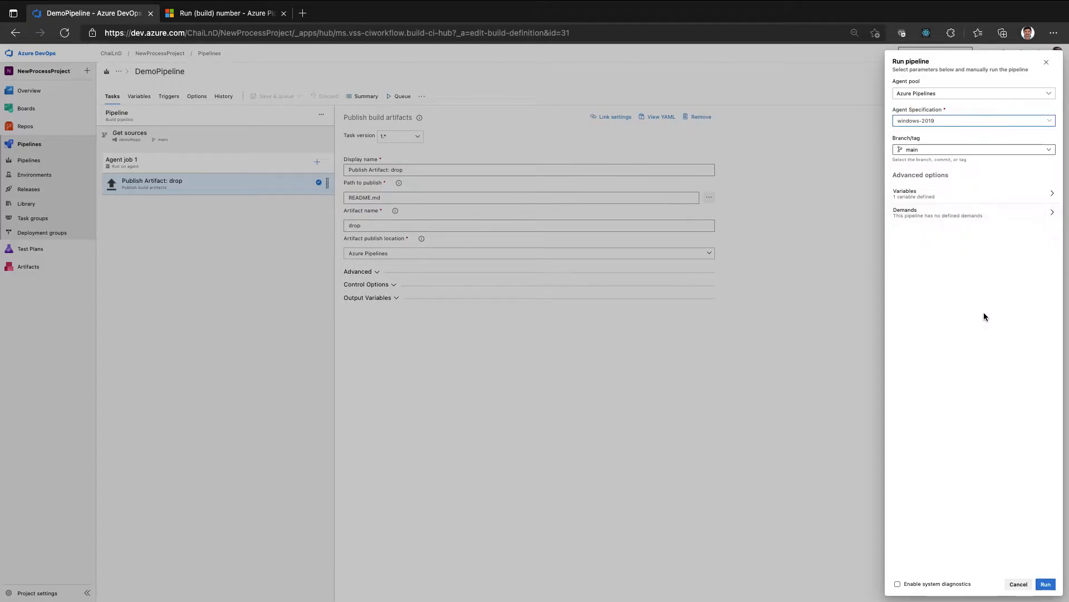
click(934, 198)
click(898, 63)
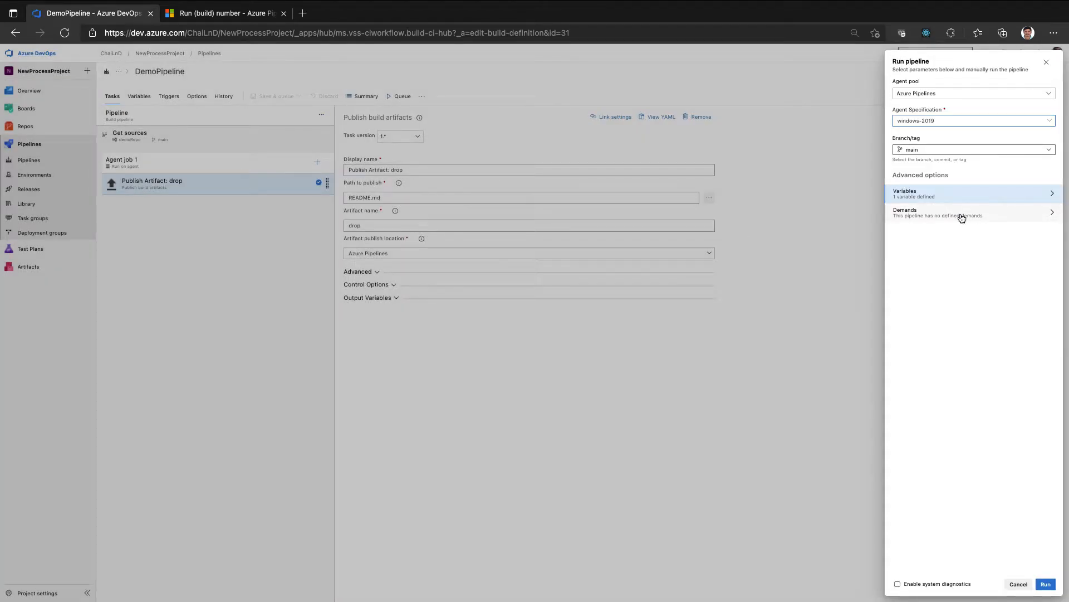
click(1039, 588)
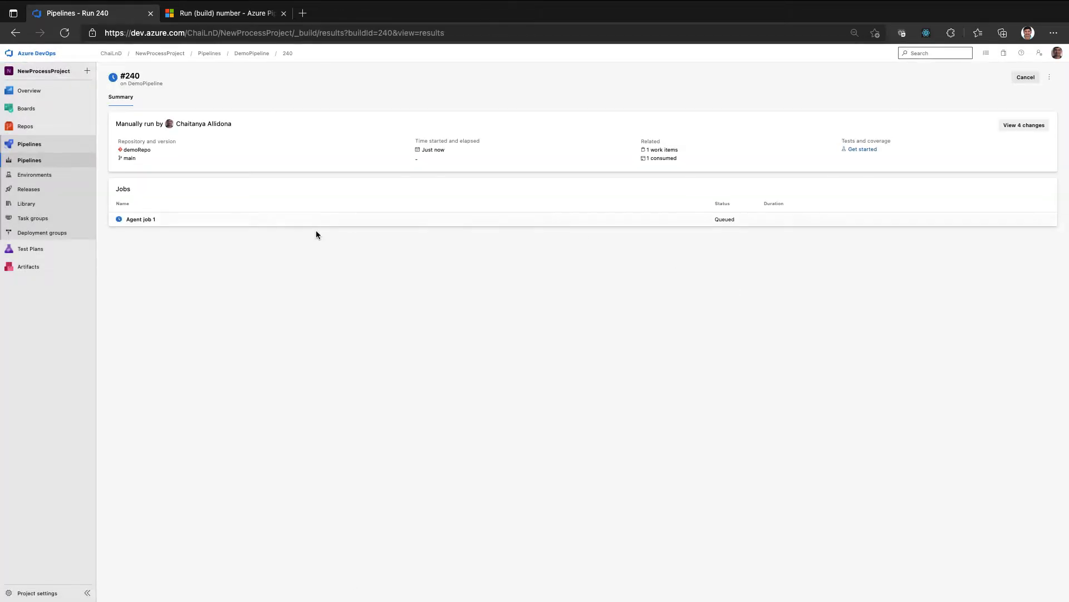
Examine the Agent job 1 logs for the repository checkout, Publish Artifact, post-job checkout and Finalize Job tasks
click(241, 220)
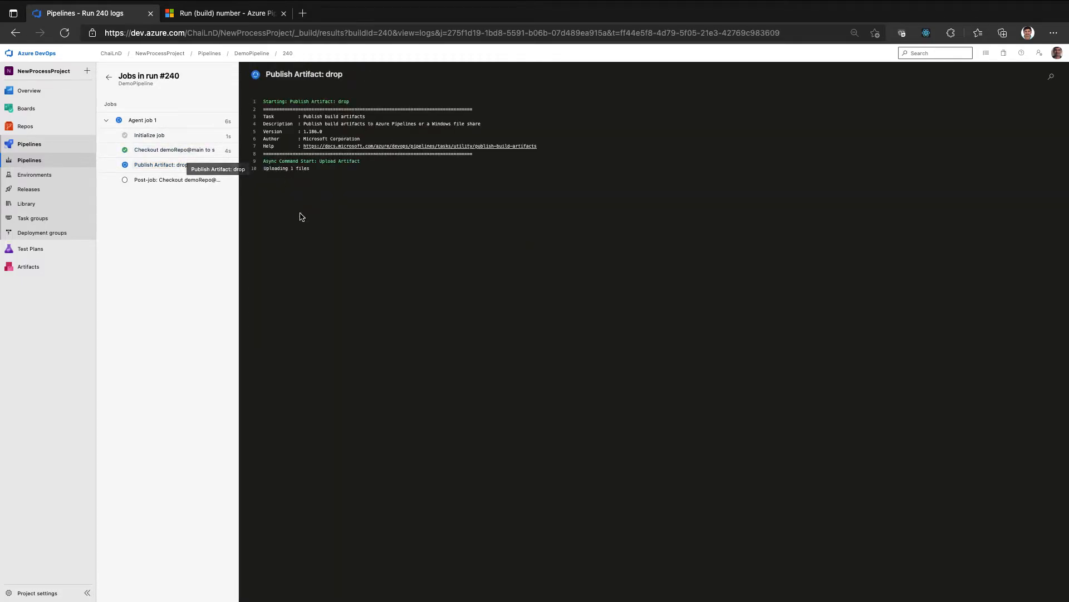
click(157, 149)
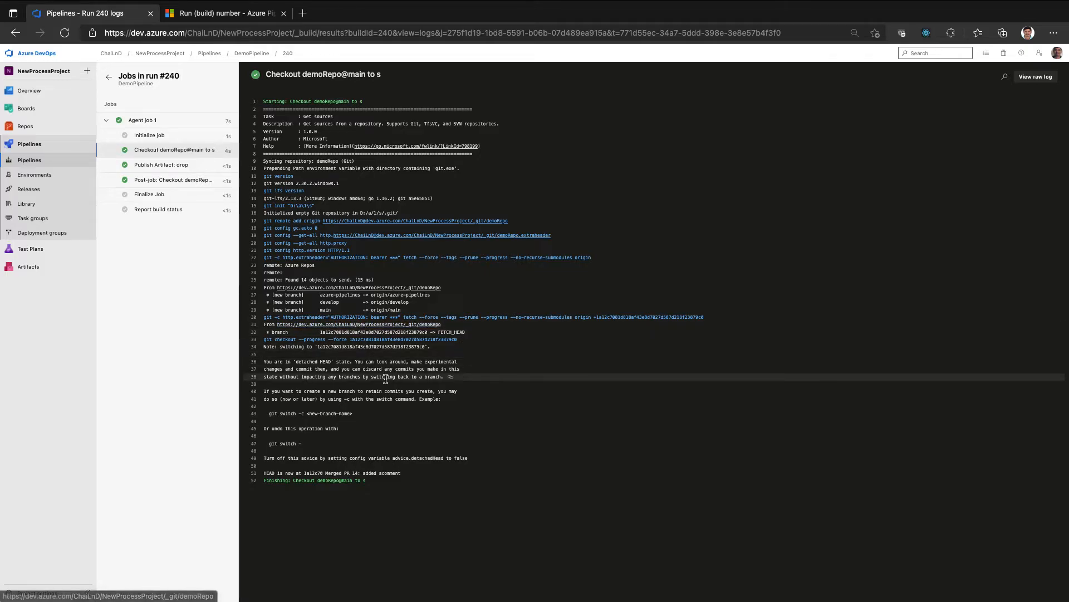
click(162, 166)
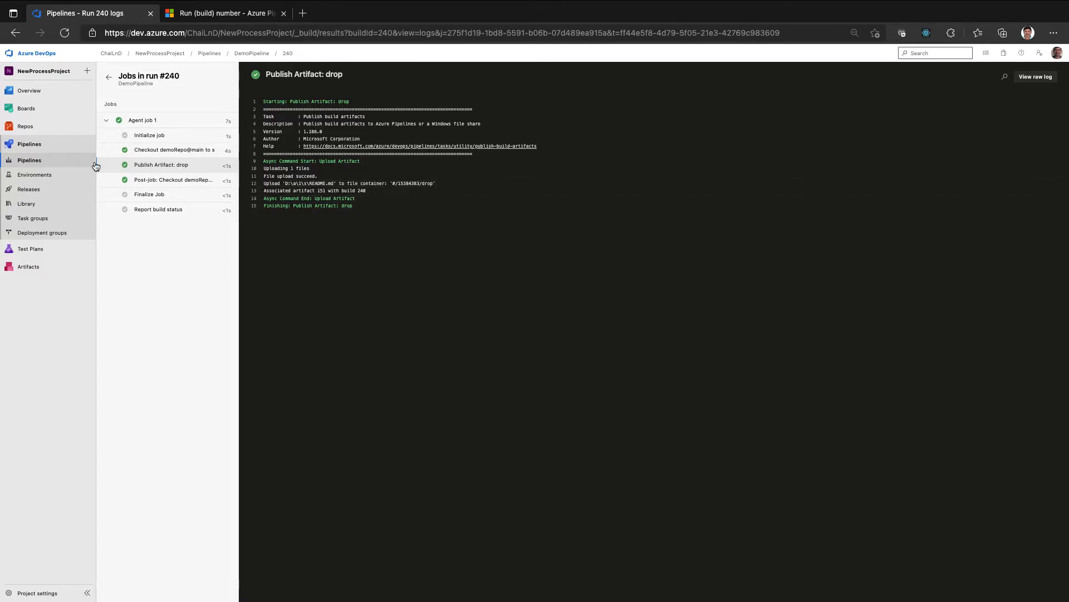
click(145, 180)
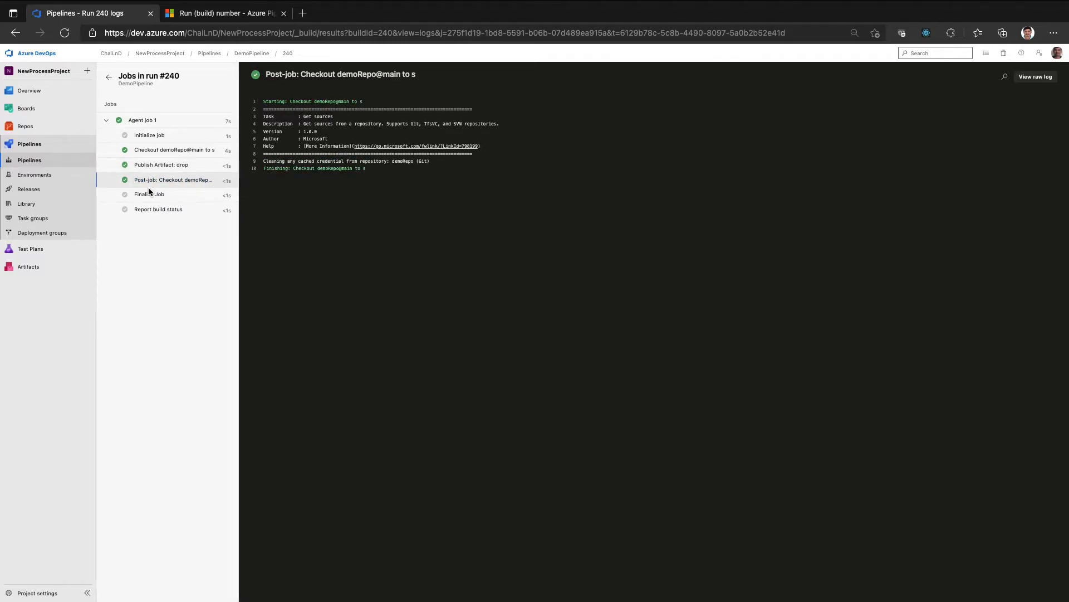
click(149, 195)
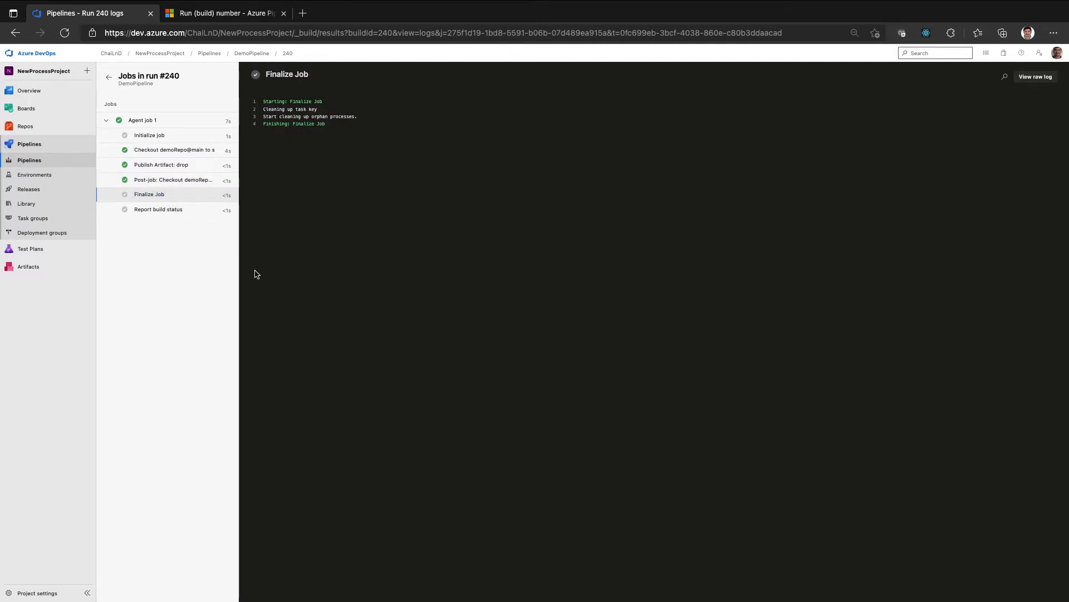
Open the run's published artifacts and expand the drop artifact to view its contents
click(109, 77)
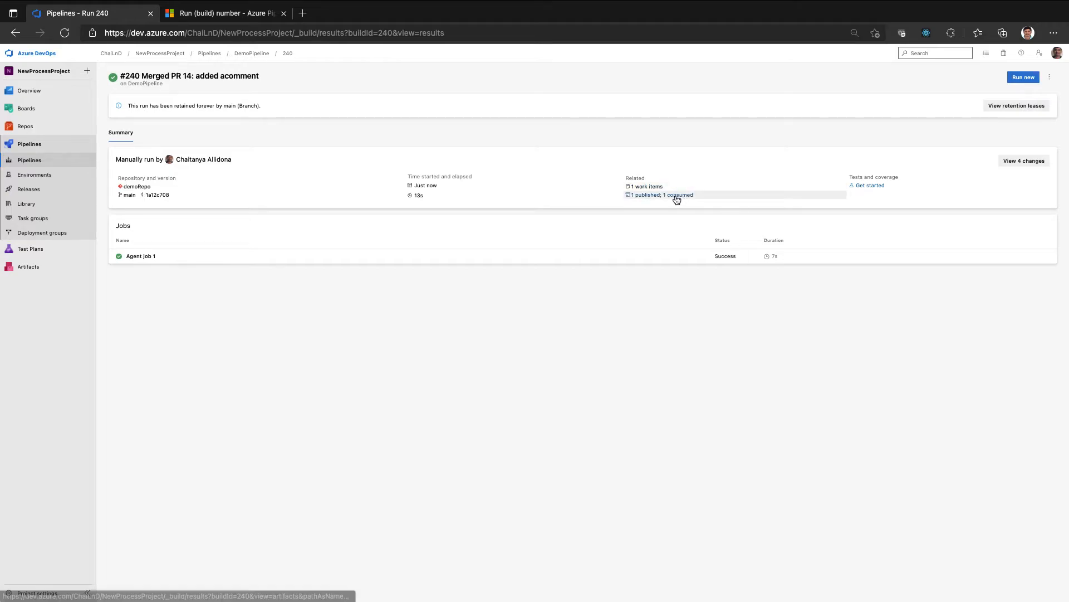
click(645, 199)
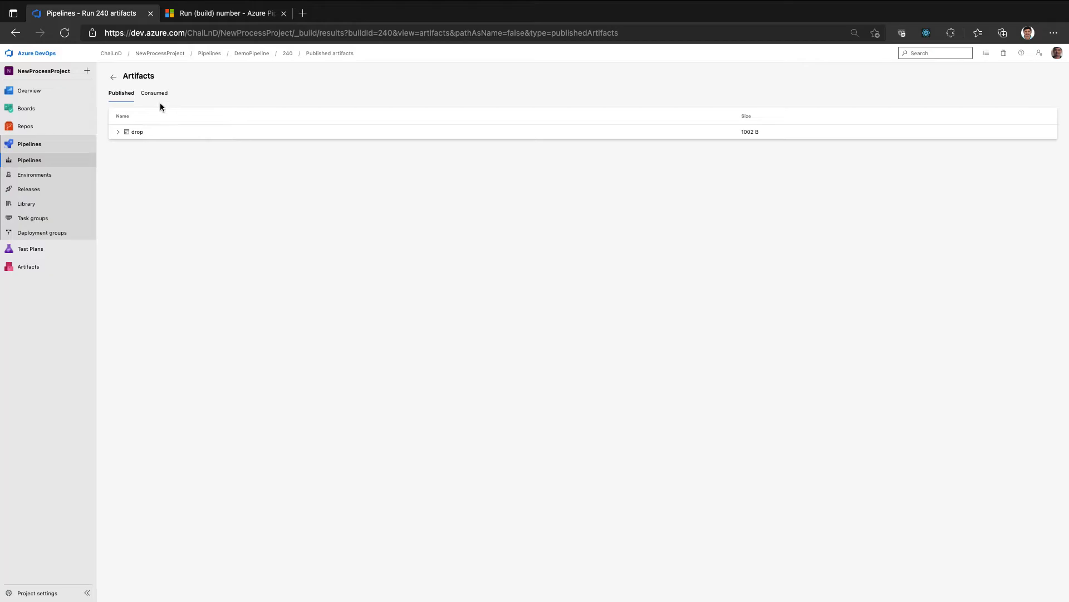
click(113, 138)
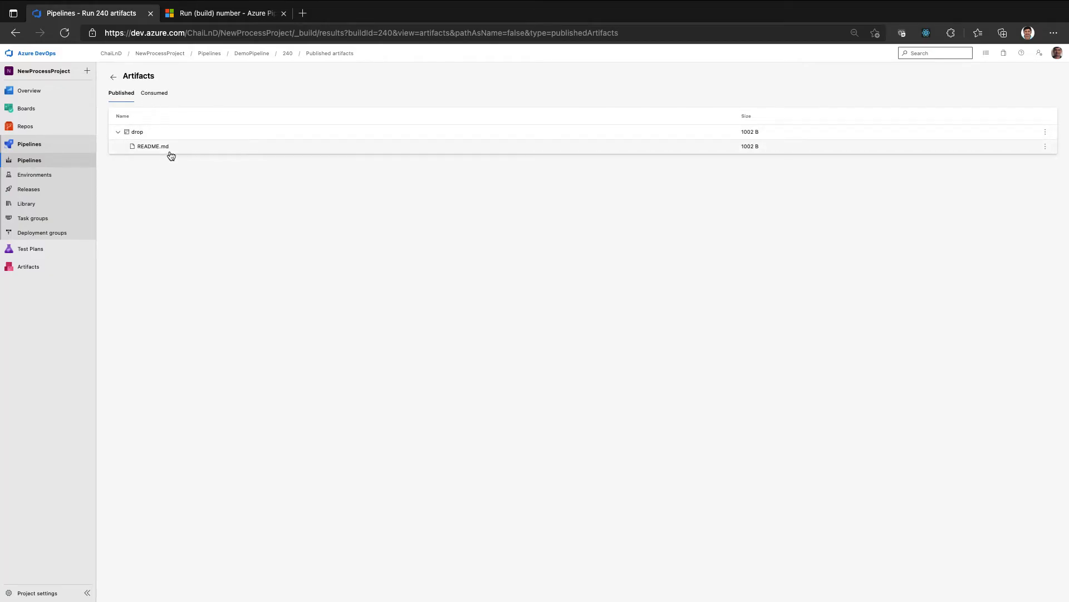
Open DemoPipeline for editing and set the Publish Artifact task's path to publish to README1.md
click(35, 161)
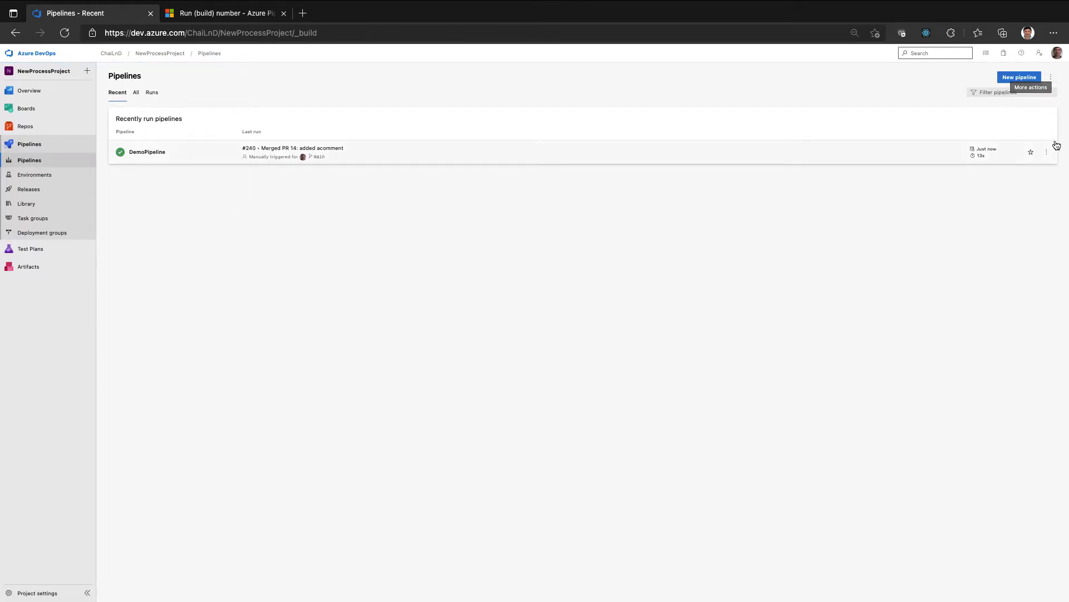
click(1048, 161)
click(982, 166)
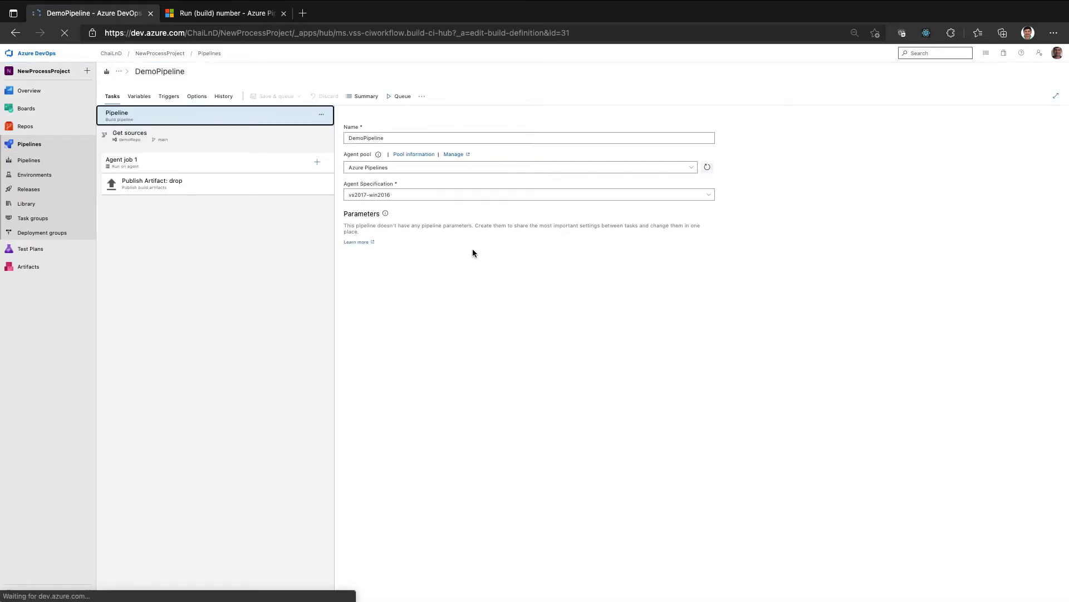
click(258, 182)
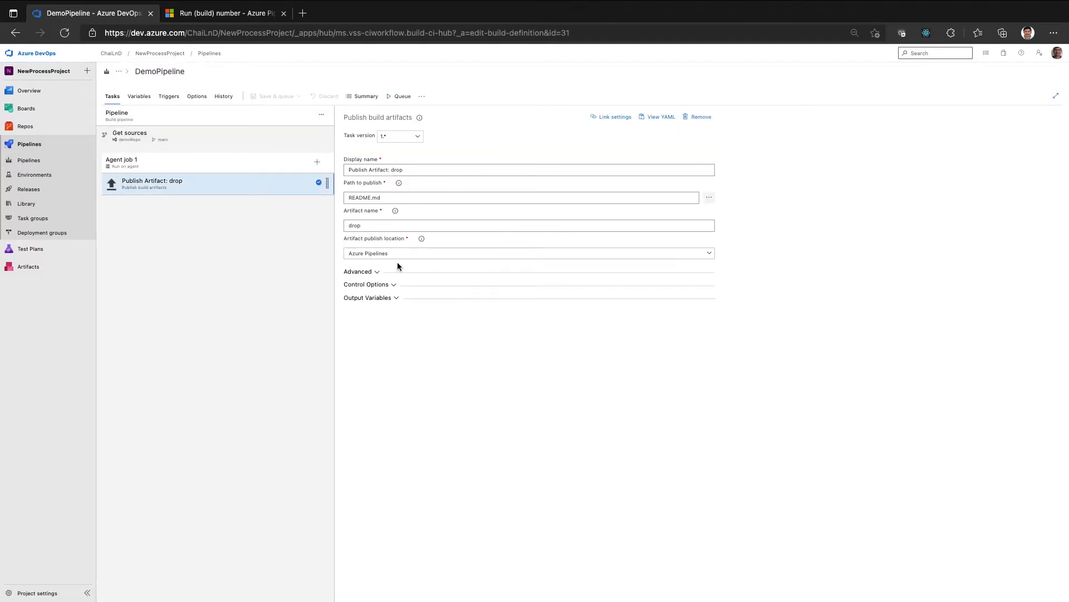
click(372, 197)
text(1)
Save DemoPipeline and run it with the default run parameters
click(265, 103)
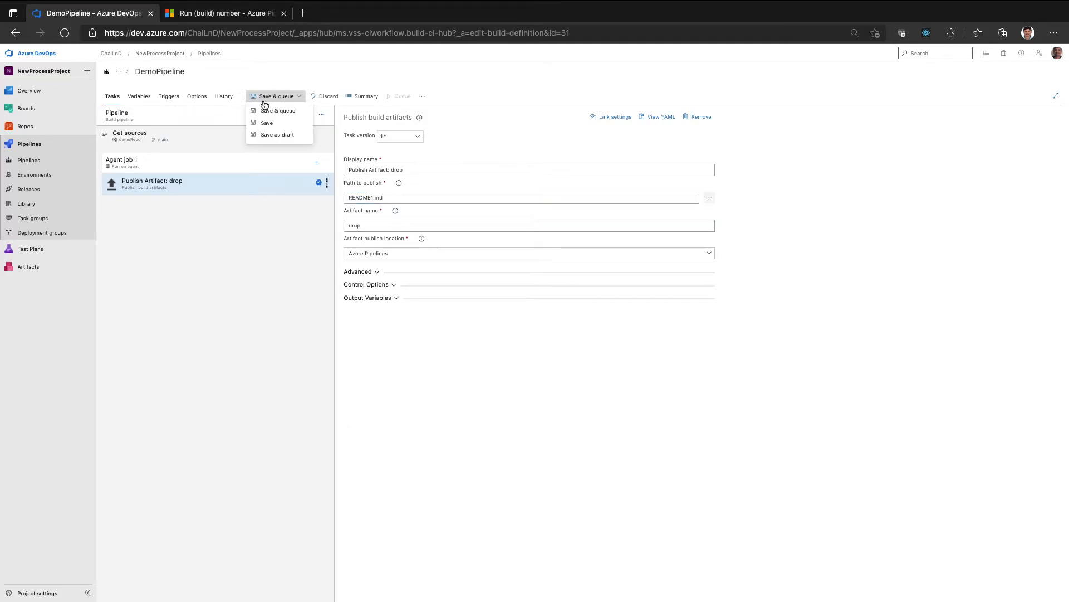
click(265, 110)
click(1035, 584)
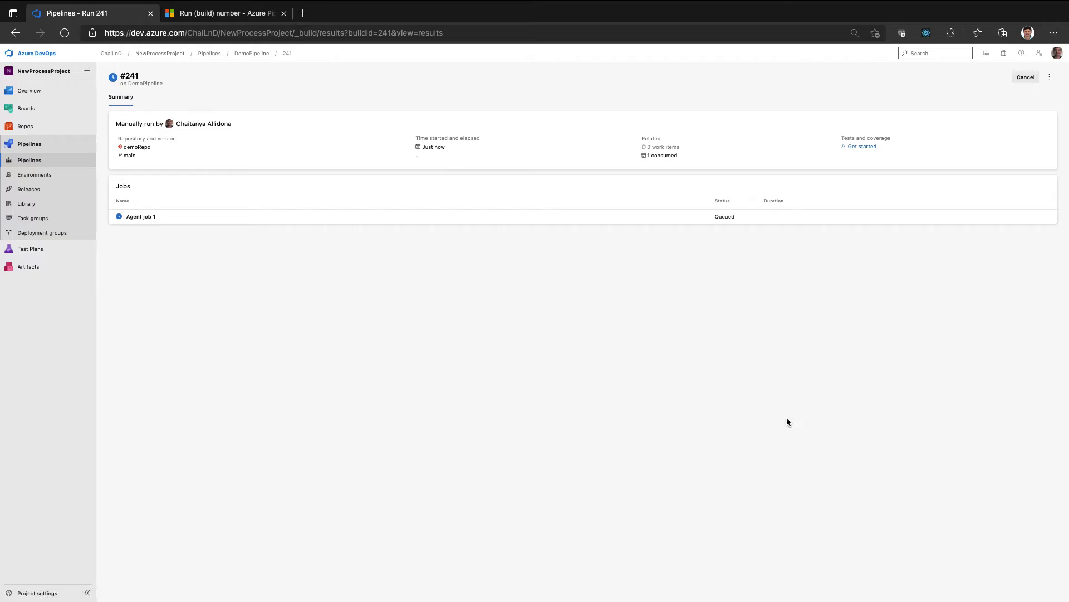
Examine the Publish Artifact: drop task's log in Agent job 1, including its raw log, and close the raw log
click(570, 218)
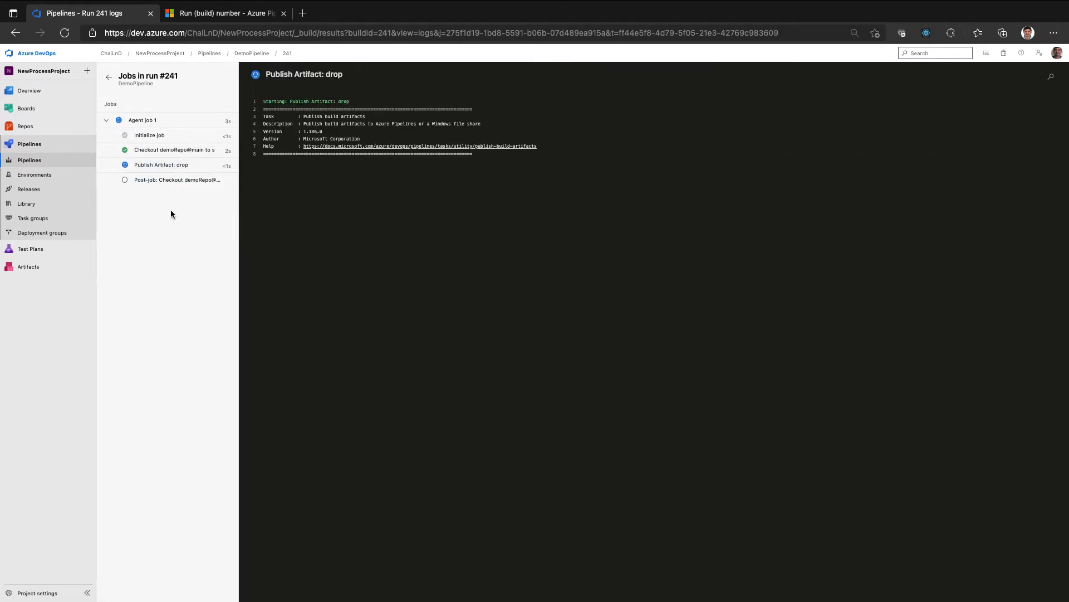
click(146, 166)
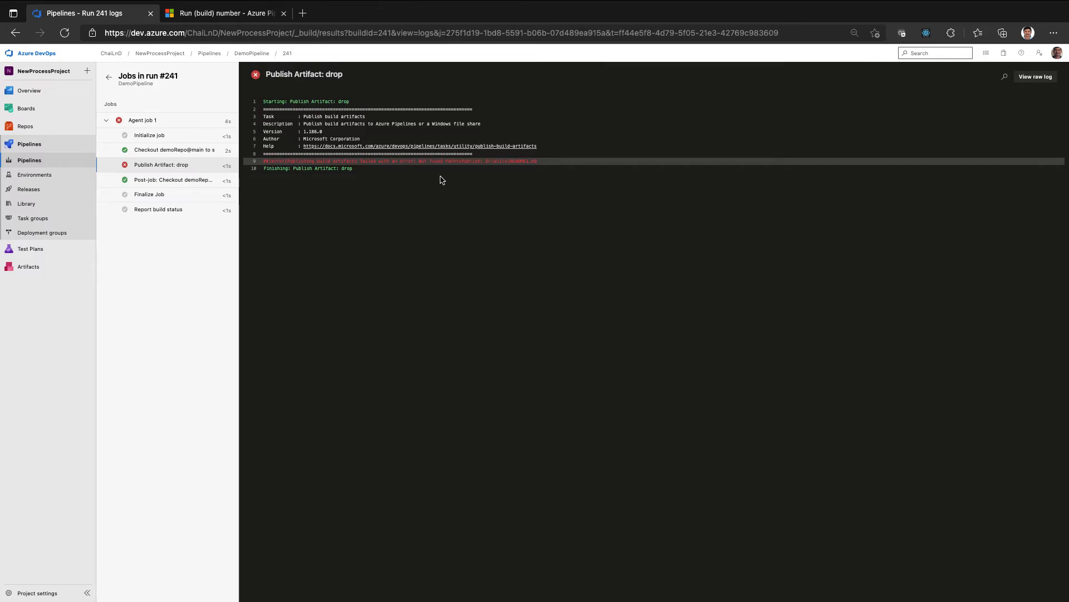
click(398, 162)
click(1038, 78)
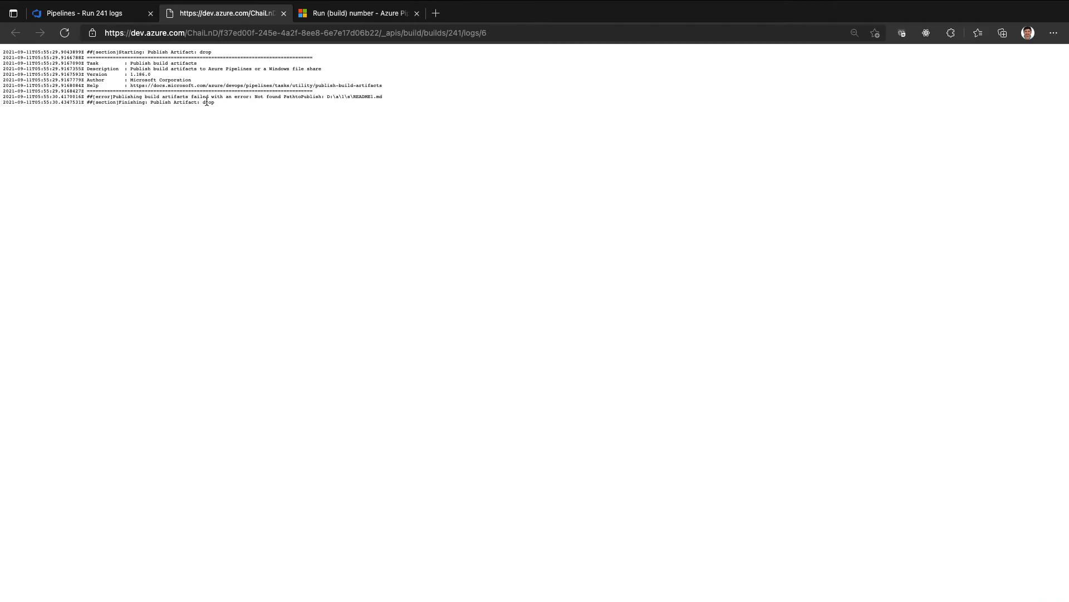
click(283, 13)
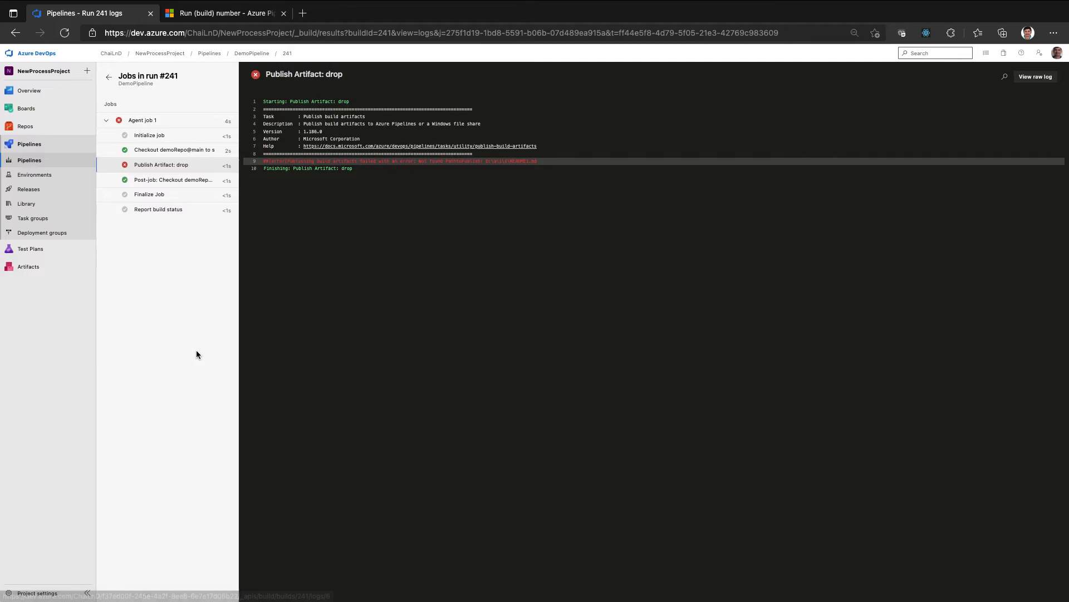
Review the run summary, the demoRepo checkout log and the Publish Artifact log with its extra log options
click(108, 77)
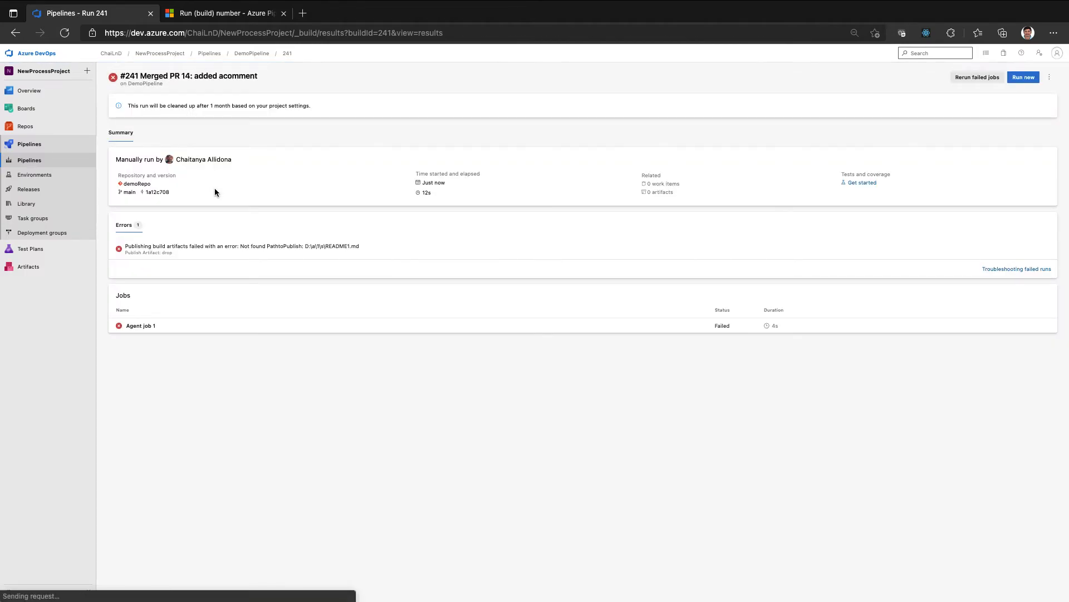
click(280, 327)
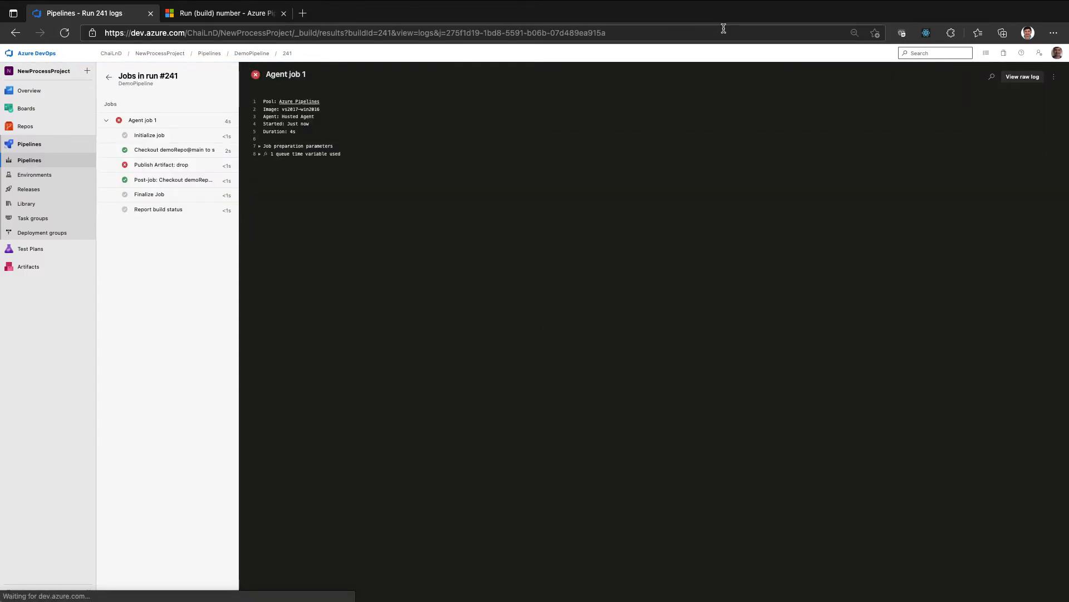
click(181, 153)
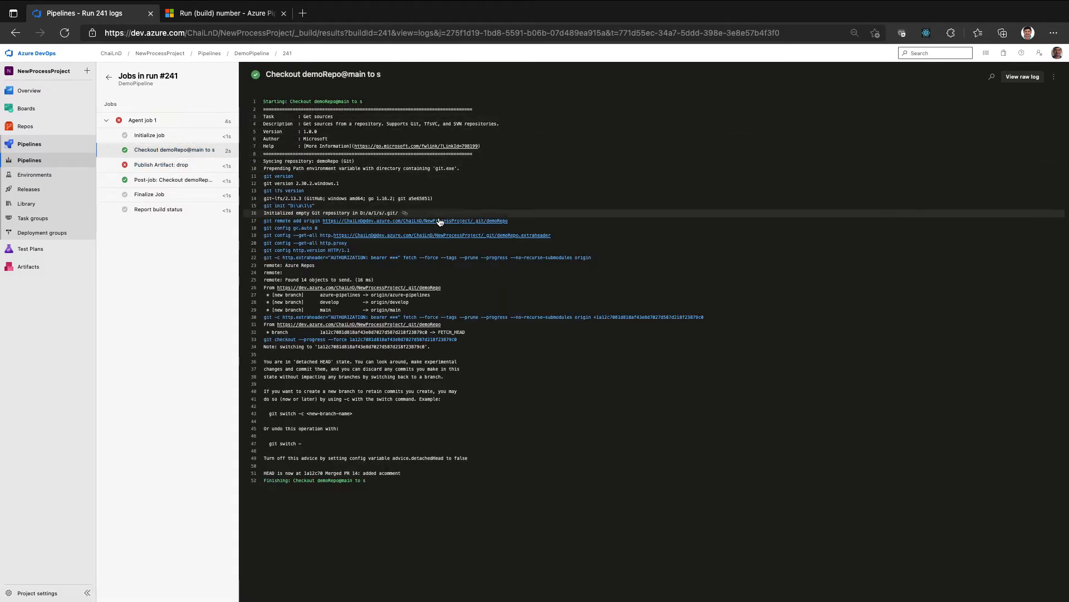
click(170, 165)
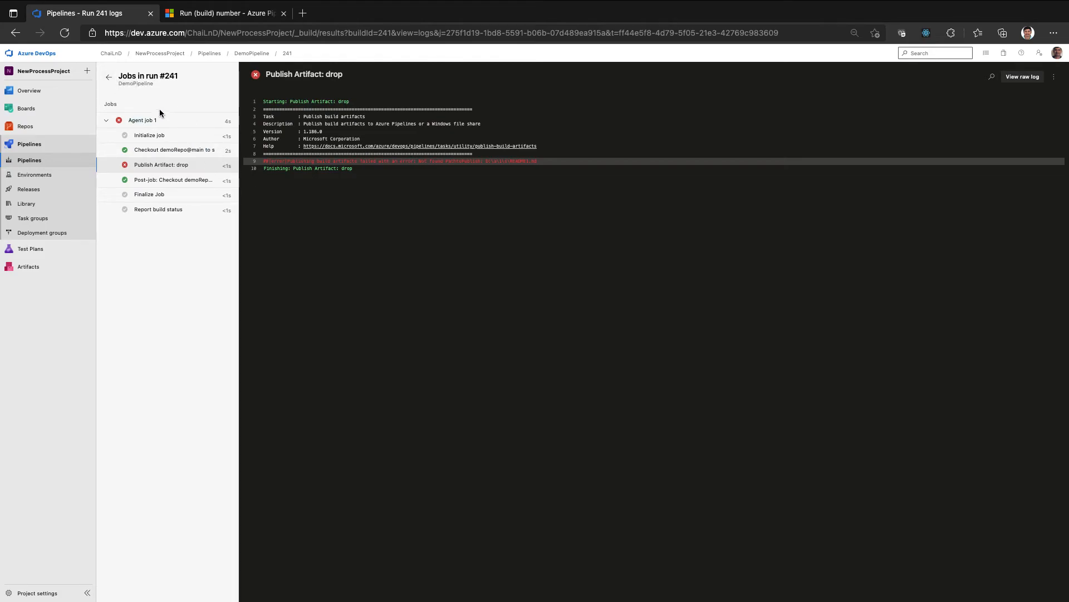
click(1053, 78)
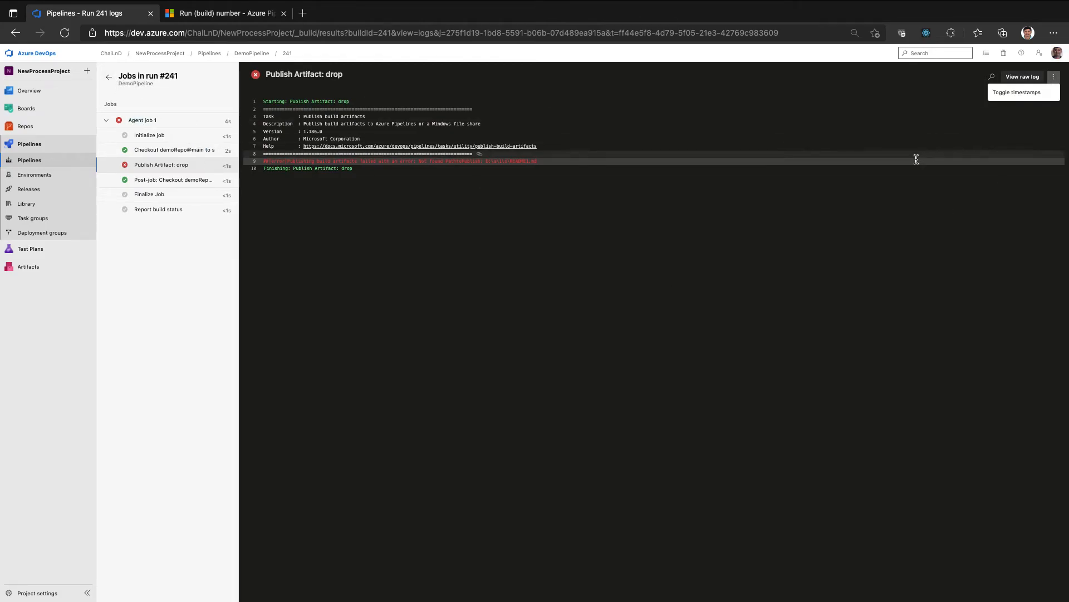
Return to the run summary and view the prompt for rerunning failed jobs, dismissing it without a rerun
click(112, 77)
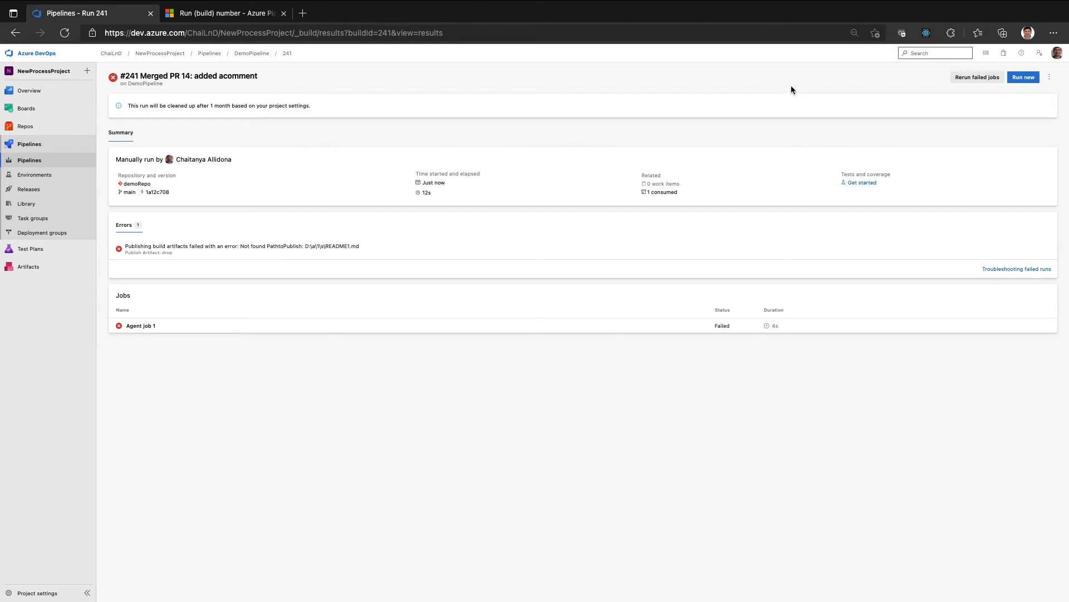
click(969, 82)
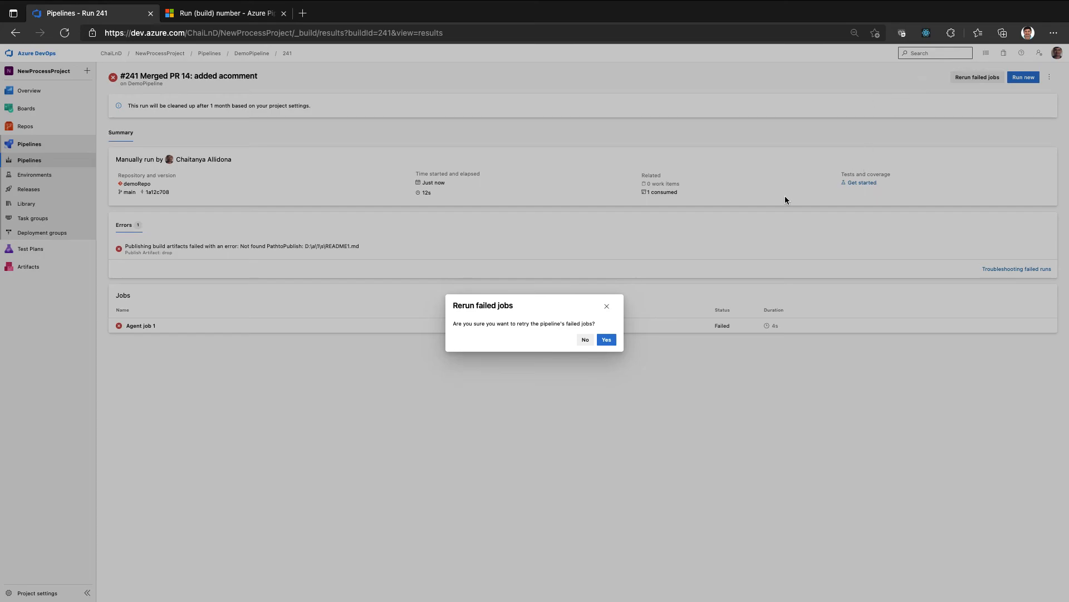
click(607, 306)
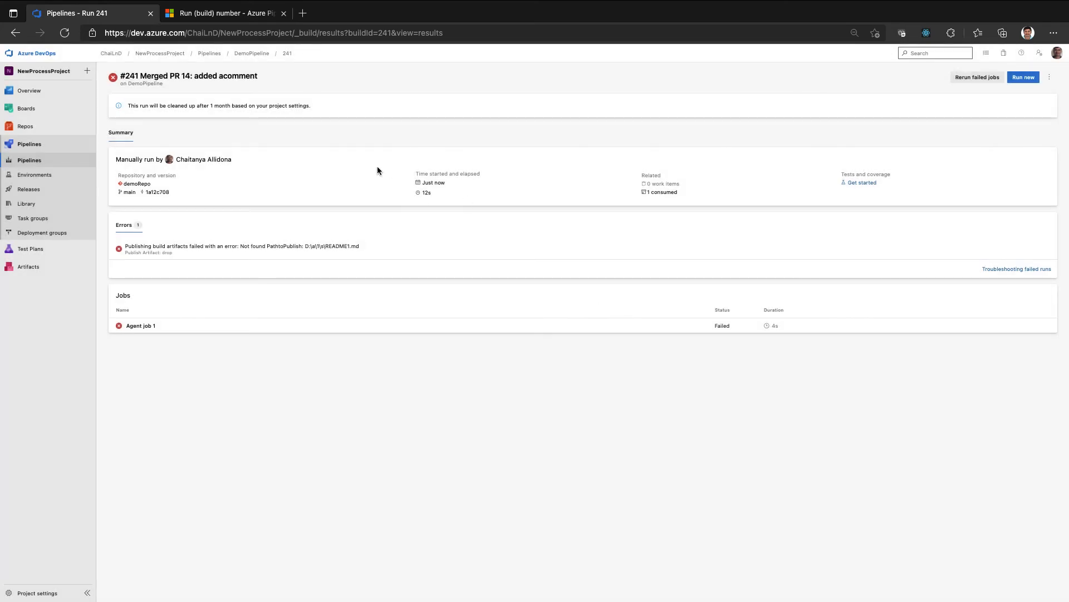
Reopen DemoPipeline for editing and set the Publish Artifact task's path to publish to README.md
click(64, 164)
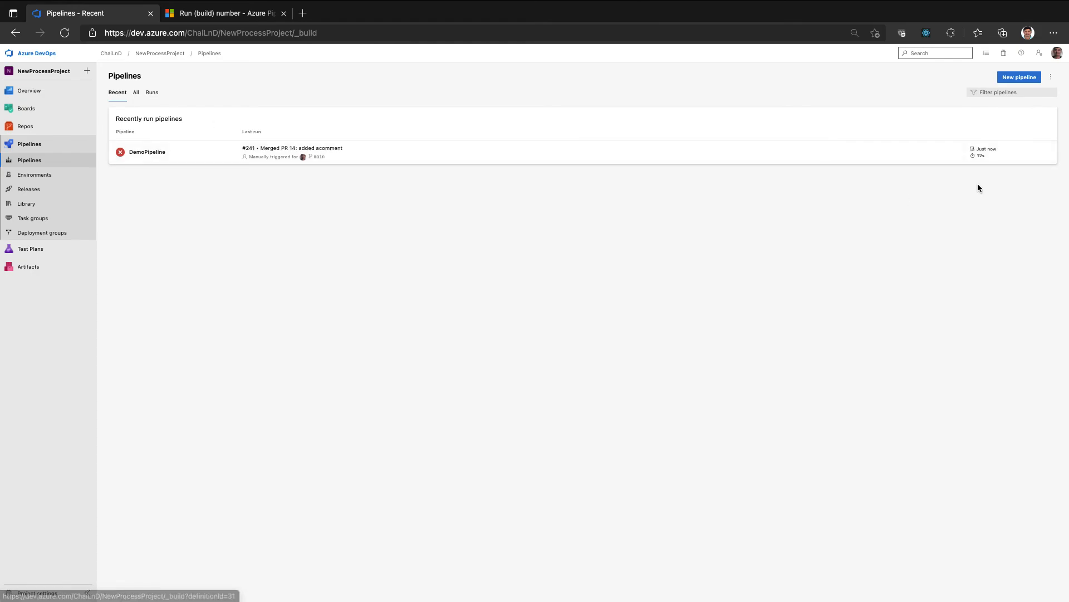
click(1047, 152)
click(998, 168)
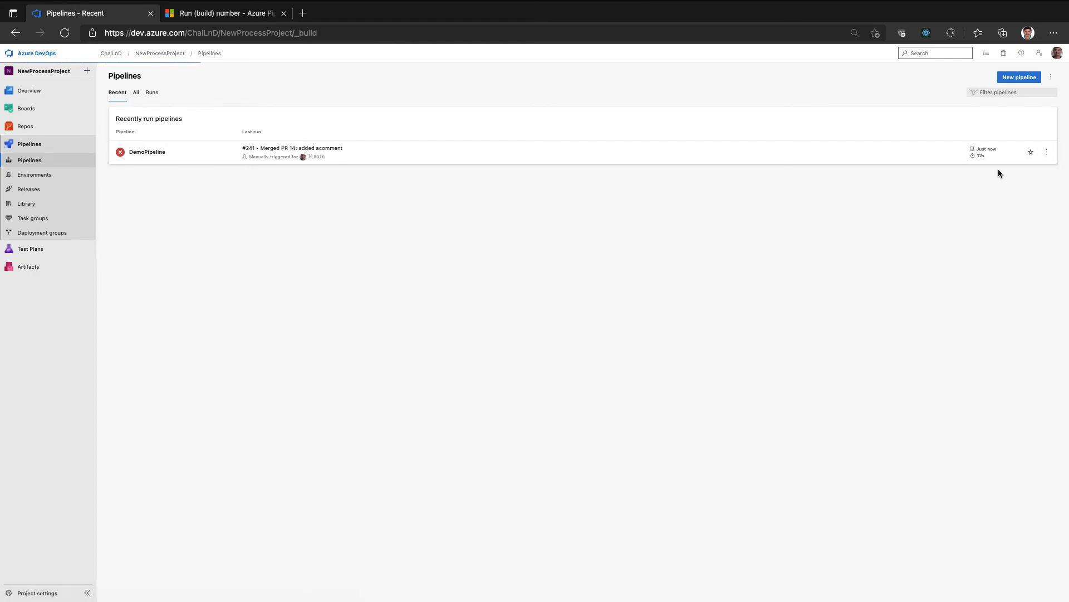
click(270, 188)
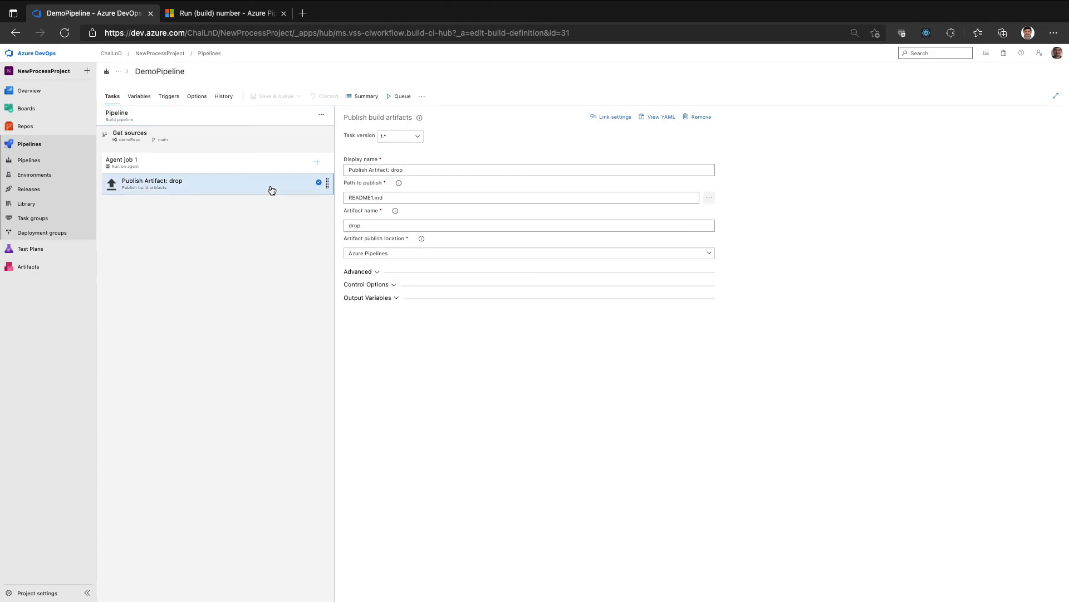
click(372, 197)
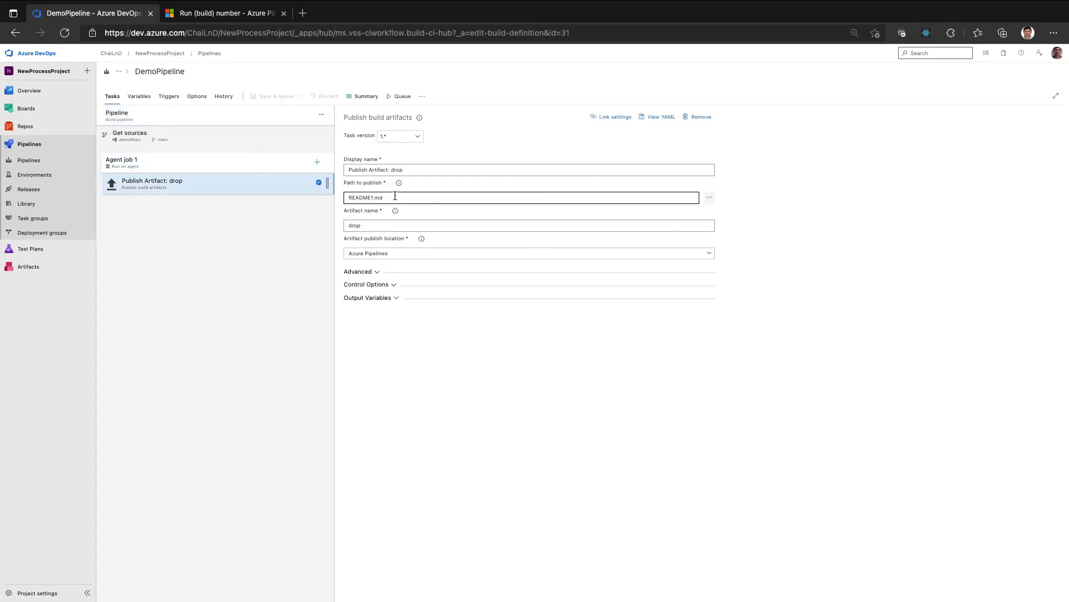
key(BackSpace)
Save and run DemoPipeline with the corrected publish path, and open Agent job 1 of the new run
click(280, 98)
click(278, 110)
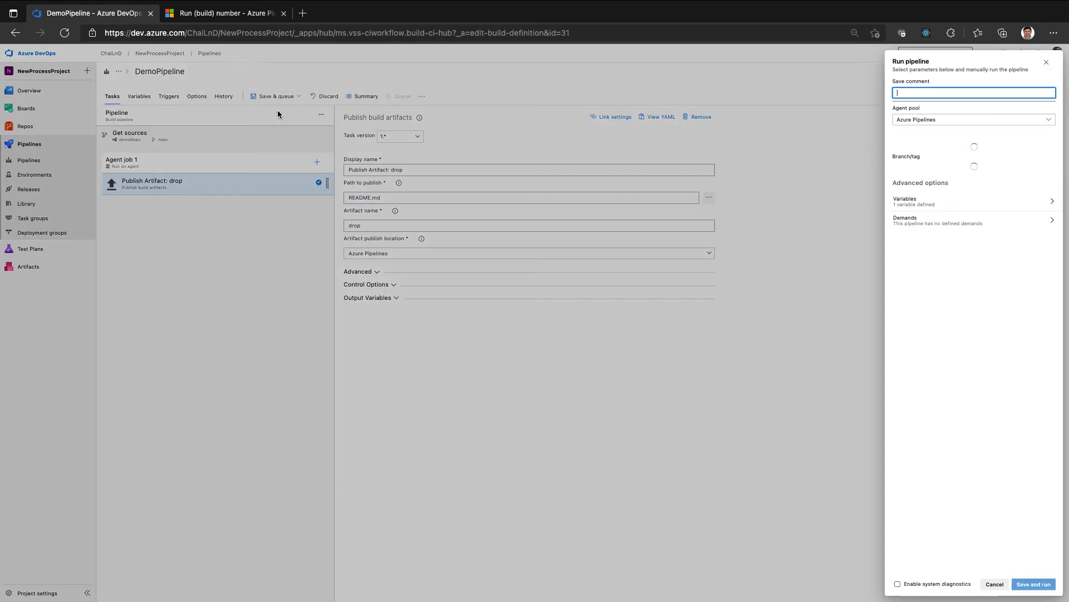
click(1032, 584)
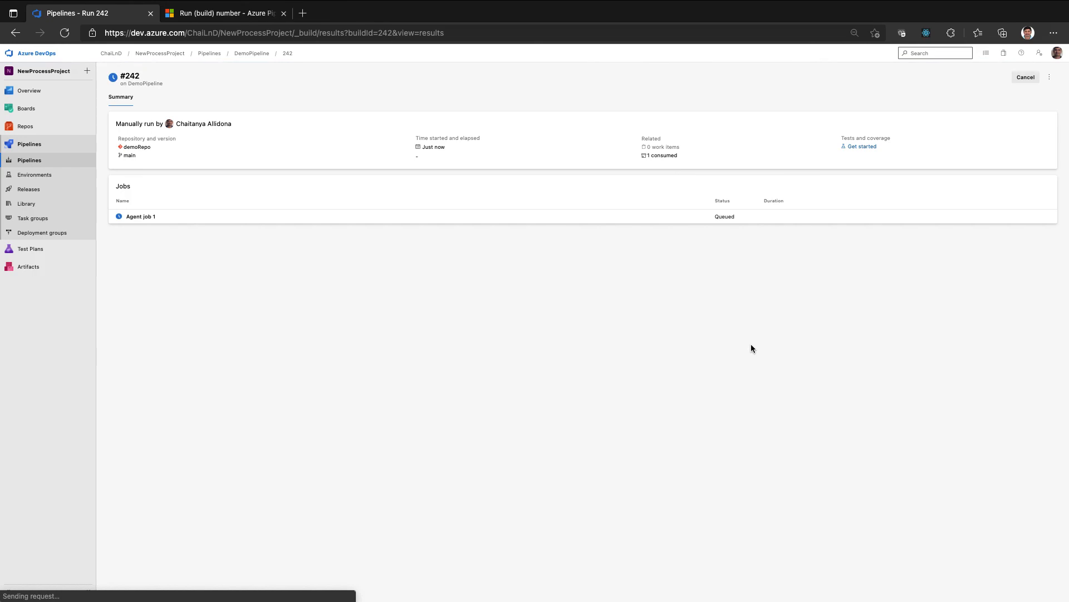
click(172, 222)
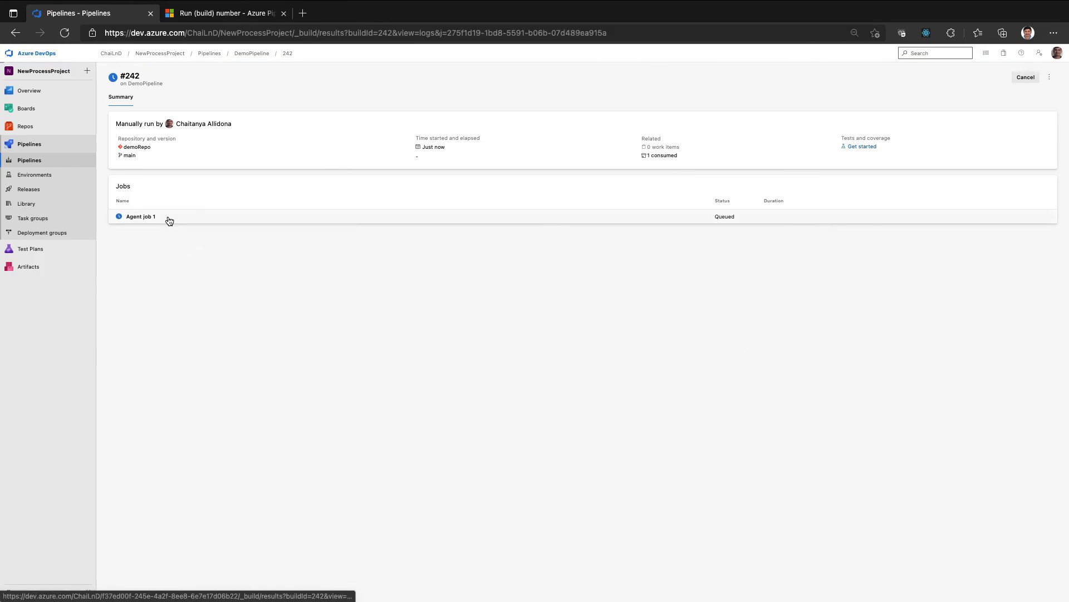